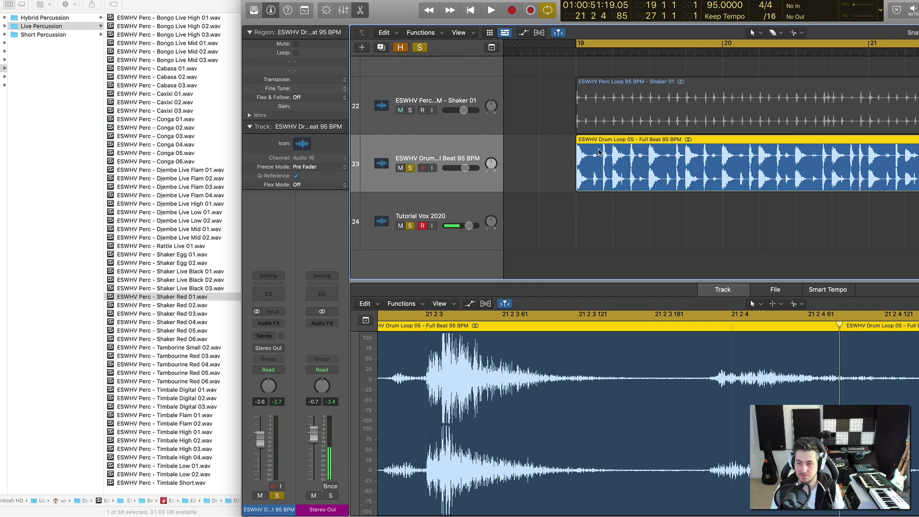
# Play back the ESWHV Drum Loop 05 - Full Beat track from bar 19 and stop it after listening
pyautogui.press('space')
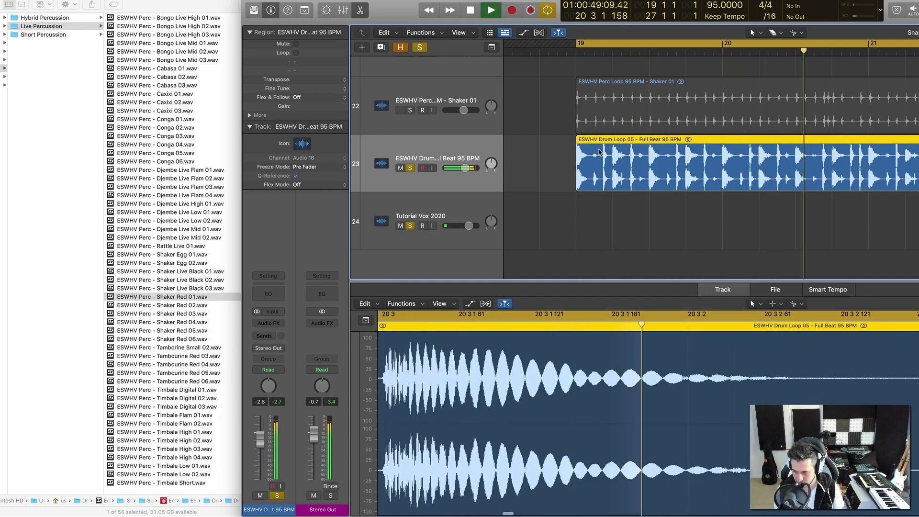
pyautogui.press('space')
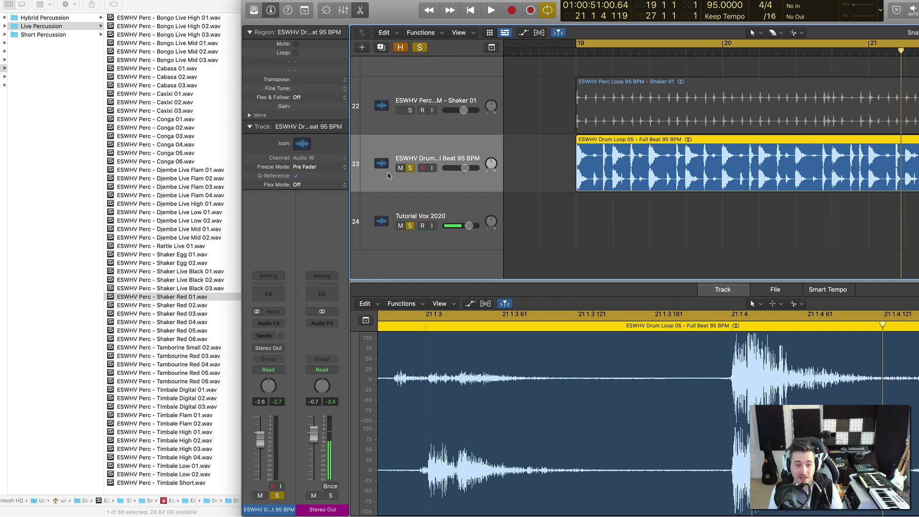
# Add the samples Shaker Red 01, Shaker Red 03, Shaker Red 06 and Shaker Egg 01 from Finder below the Tutorial Vox 2020 track
pyautogui.click(142, 298)
pyautogui.click(598, 205)
pyautogui.click(425, 227)
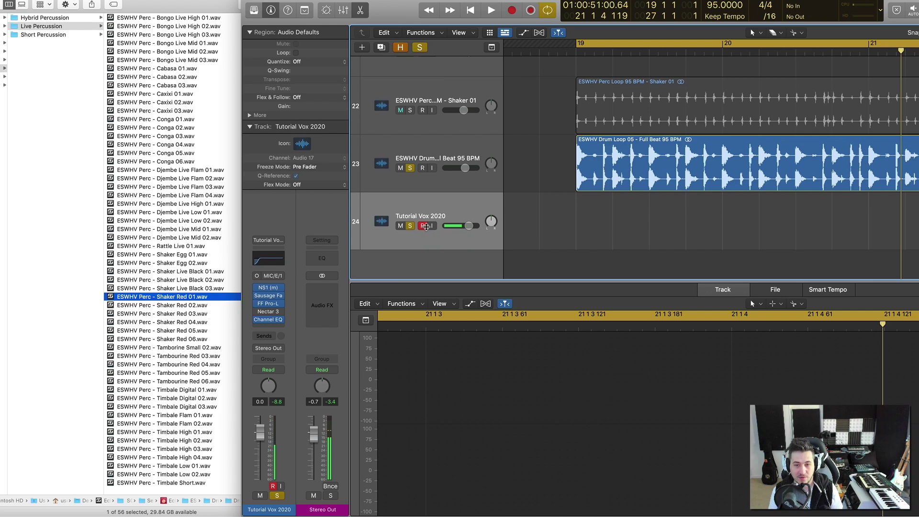
pyautogui.click(193, 313)
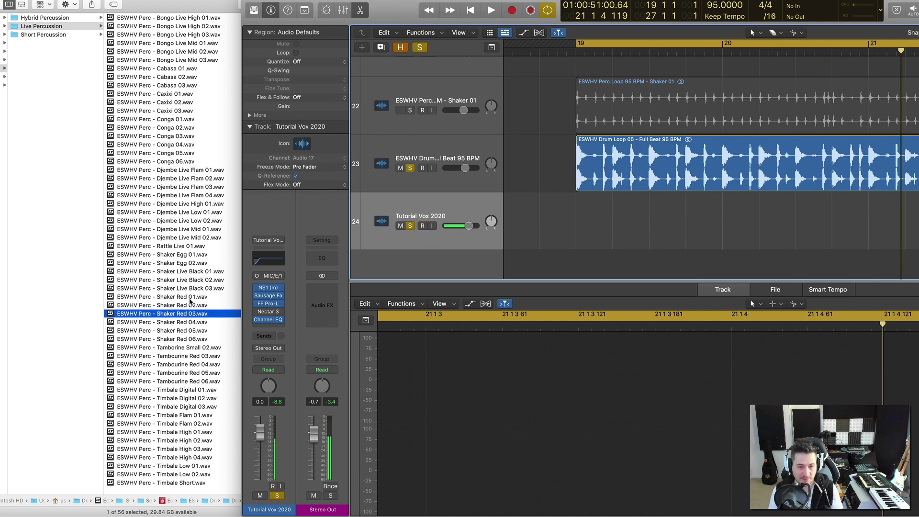
pyautogui.keyDown('super'); pyautogui.click(190, 298); pyautogui.keyUp('super')
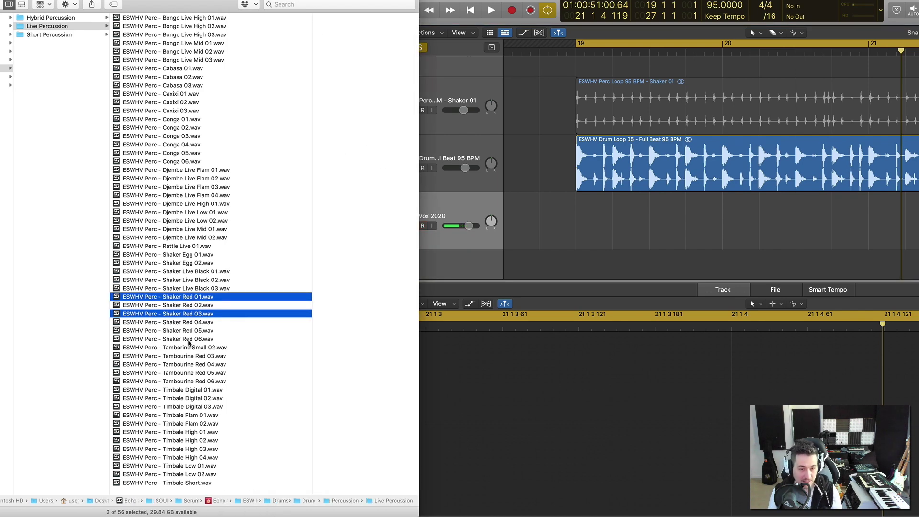
pyautogui.keyDown('super'); pyautogui.click(188, 340); pyautogui.keyUp('super')
pyautogui.keyDown('super'); pyautogui.click(190, 256); pyautogui.keyUp('super')
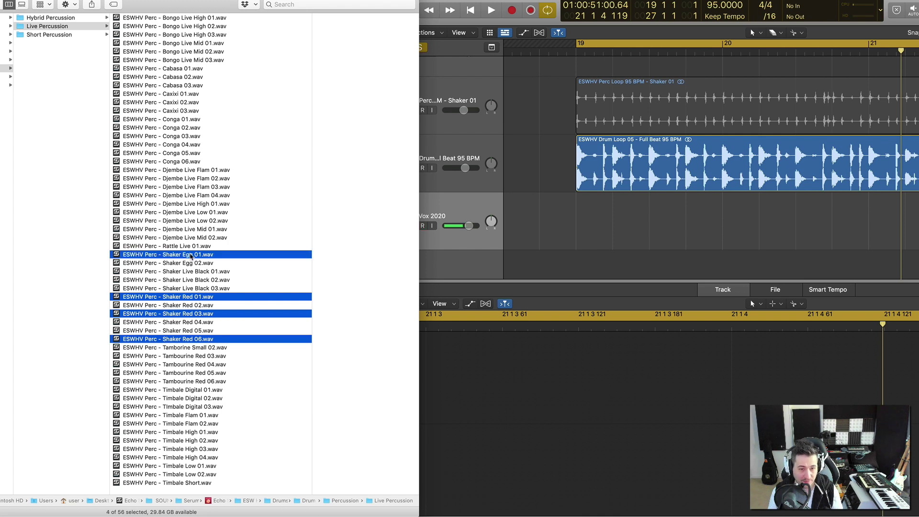
pyautogui.moveTo(190, 256); pyautogui.dragTo(463, 267)
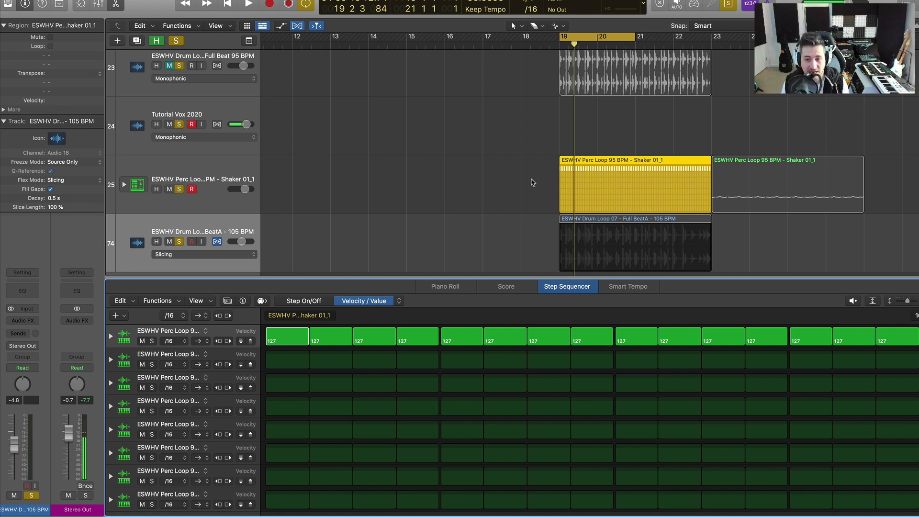
# Play back the Shaker 01_1 pattern alone and together with Drum Loop 07
pyautogui.press('space')
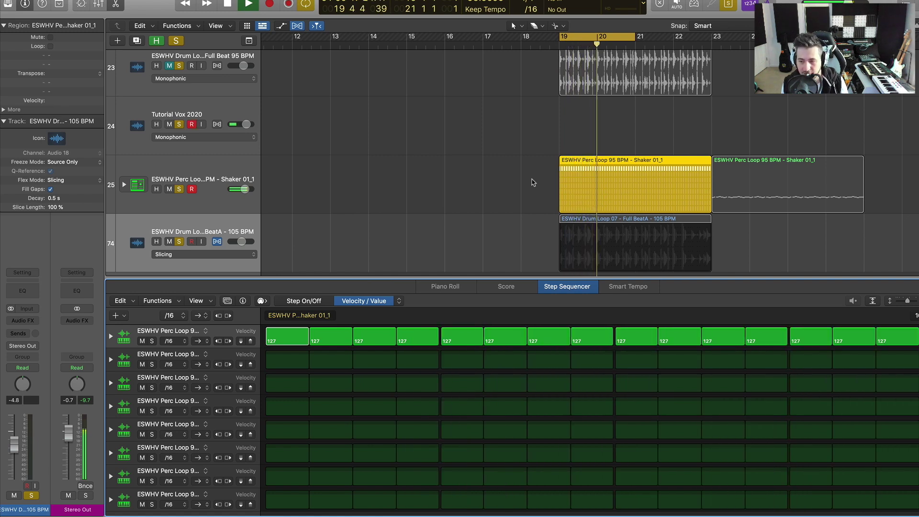
pyautogui.press('space')
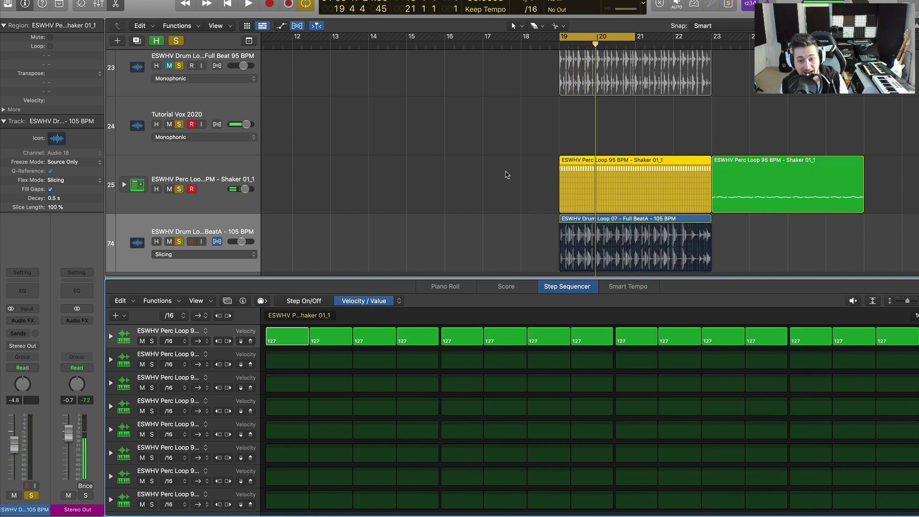
pyautogui.press('space')
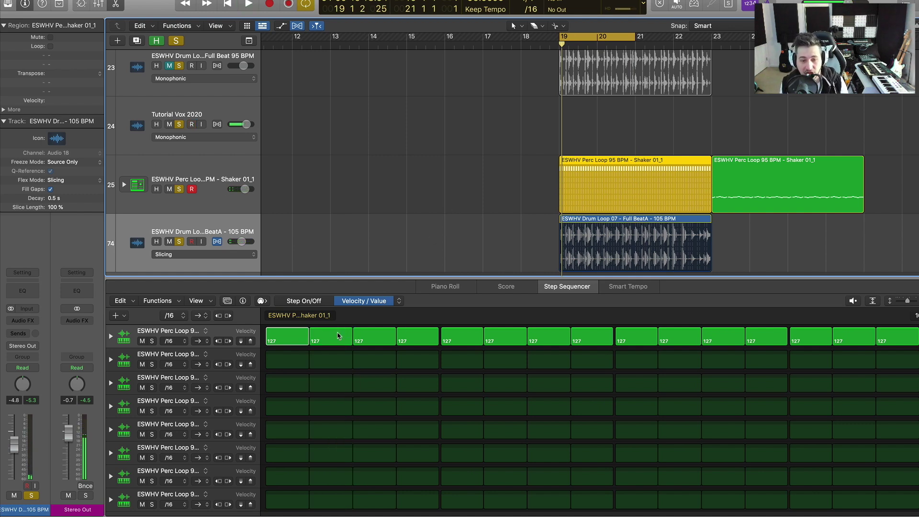
# Lower the velocities of steps 2 to 6 in the first shaker row to 79, 44, 74, 39 and 85
pyautogui.click(337, 335)
pyautogui.moveTo(337, 337); pyautogui.dragTo(375, 343)
pyautogui.press('space')
pyautogui.click(417, 336)
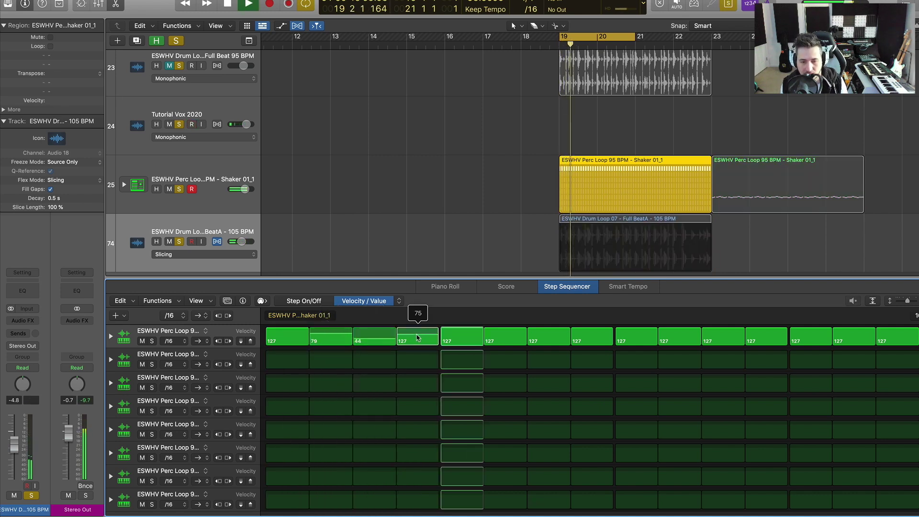
pyautogui.click(475, 339)
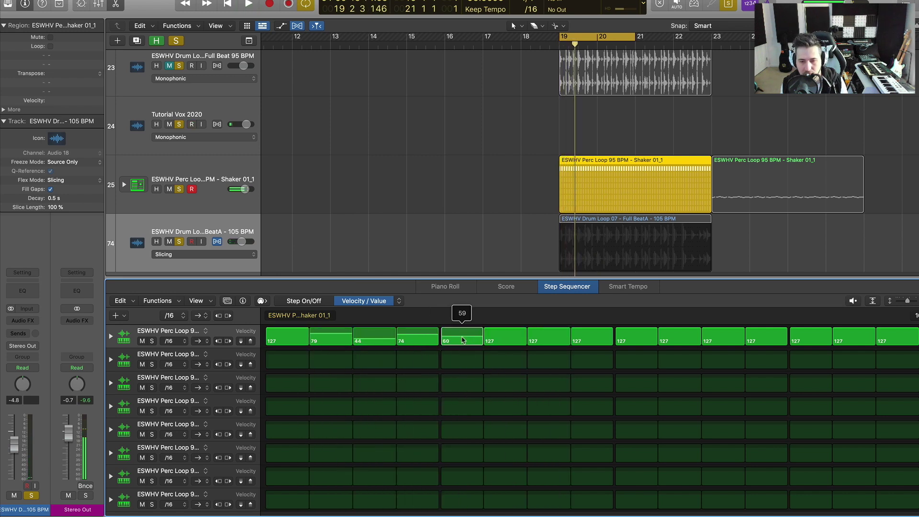
pyautogui.click(463, 338)
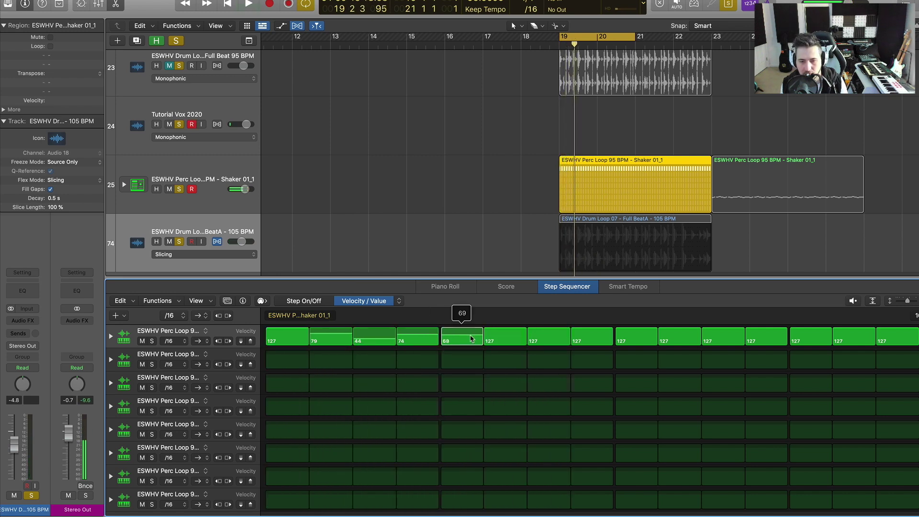
pyautogui.click(464, 339)
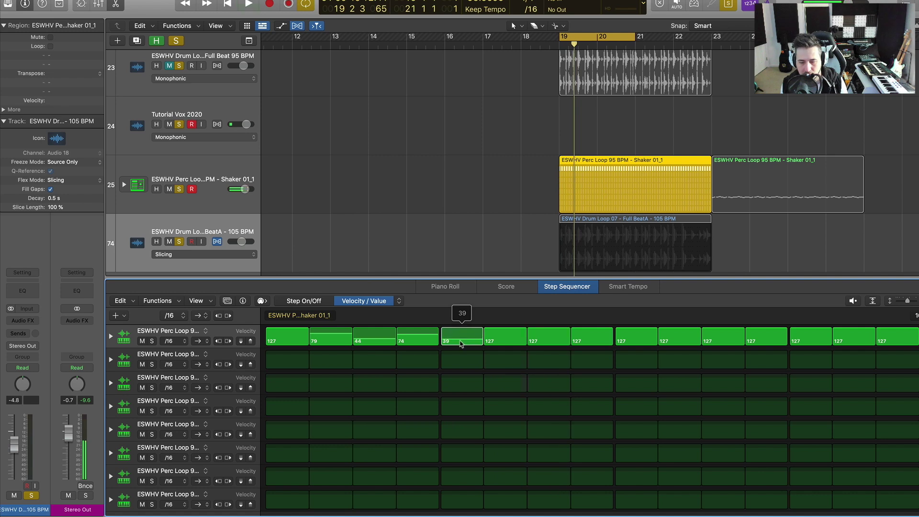
pyautogui.click(501, 335)
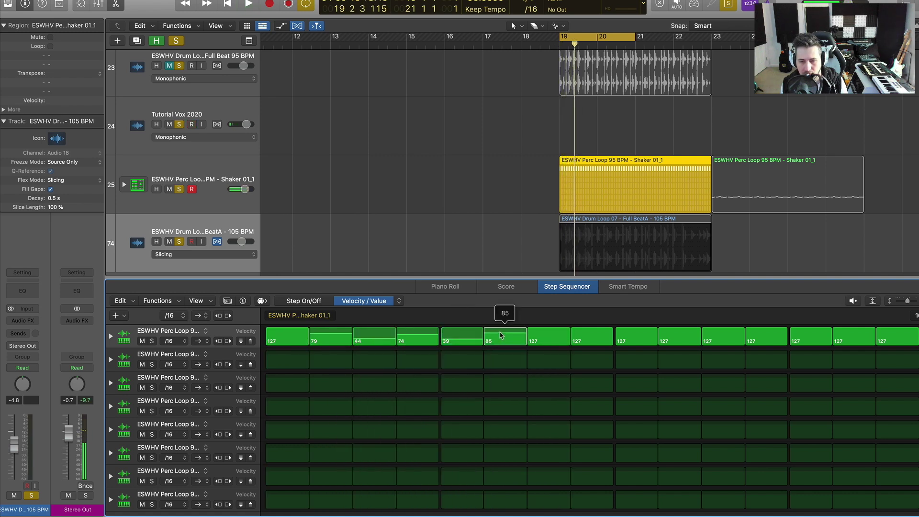
# Play back the velocity-edited shaker pattern together with the drum loop
pyautogui.press('space')
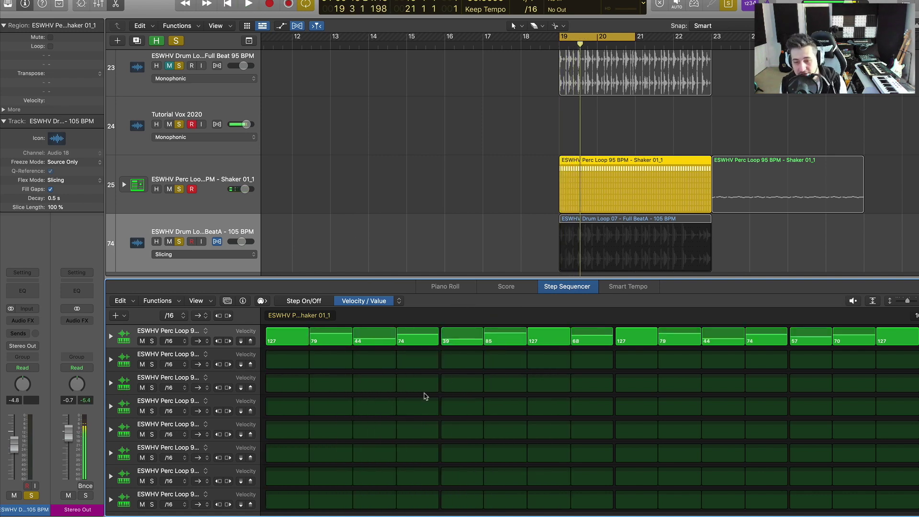
pyautogui.press('space')
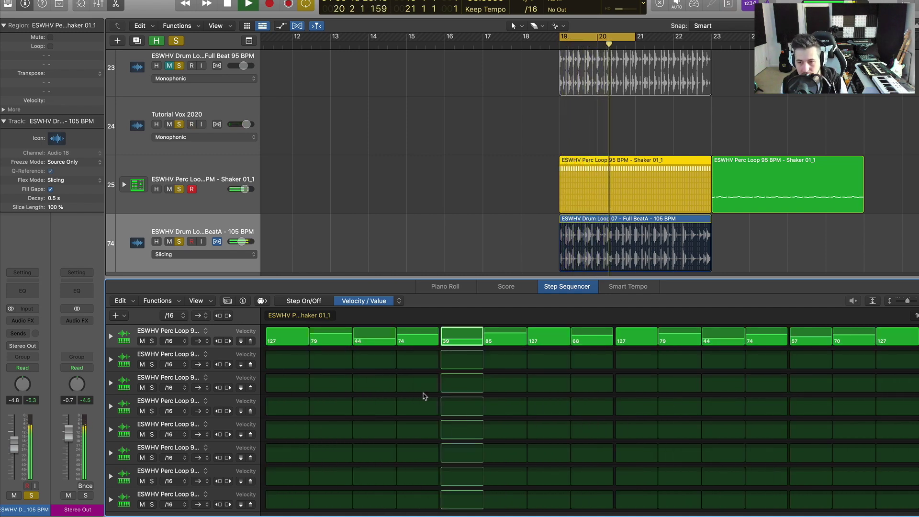
pyautogui.hotkey('alt', 'space')
pyautogui.press('space')
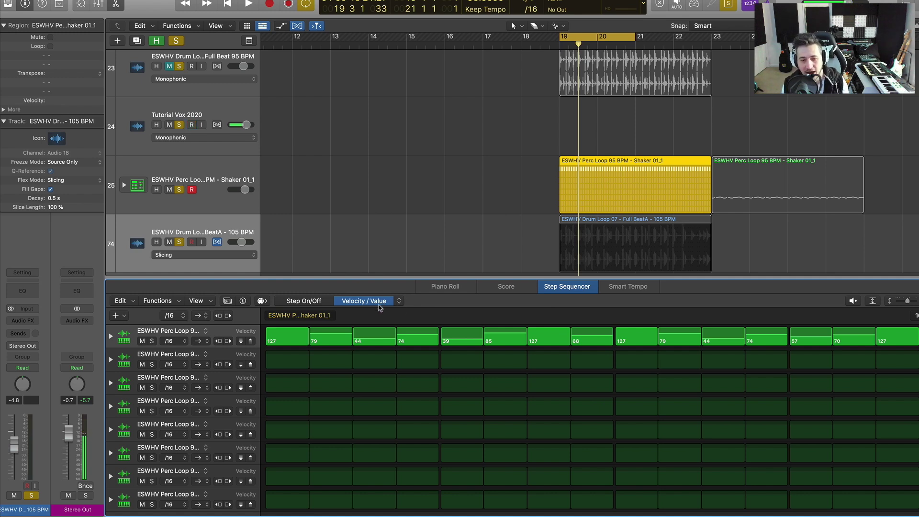
# Switch the step edit mode to Gate and shorten step 2 of the first shaker row to 22%
pyautogui.click(396, 300)
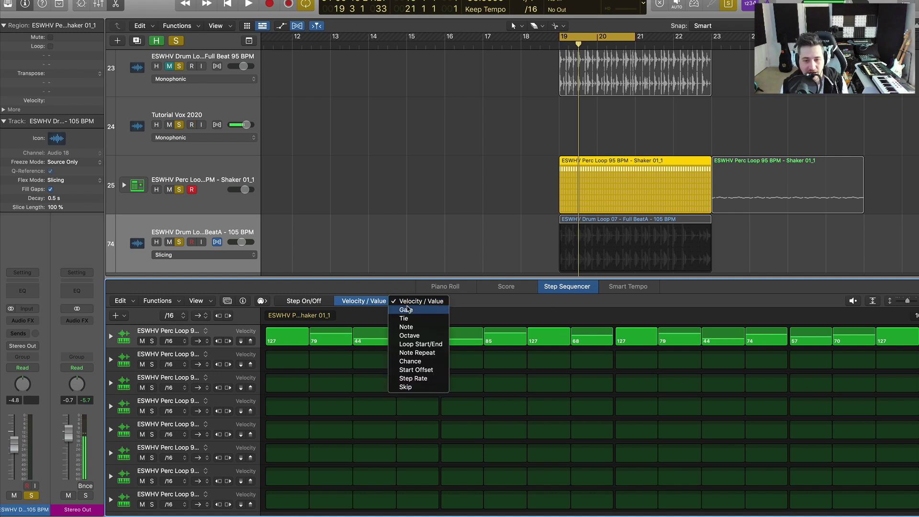
pyautogui.click(412, 311)
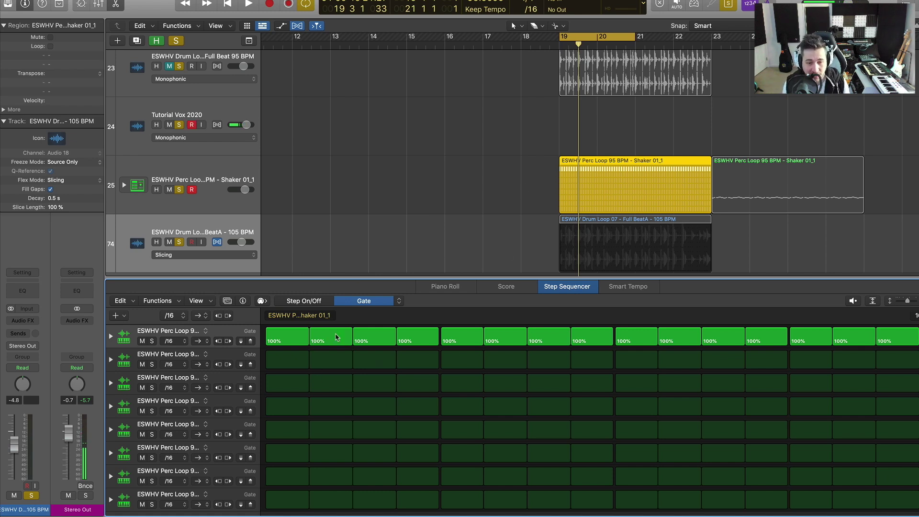
pyautogui.moveTo(336, 337); pyautogui.dragTo(337, 339)
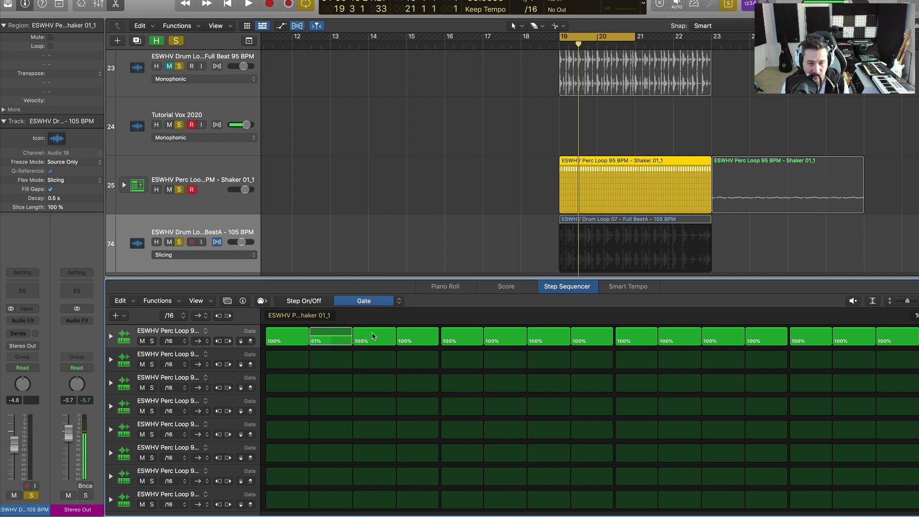
pyautogui.press('space')
pyautogui.moveTo(333, 338); pyautogui.dragTo(334, 345)
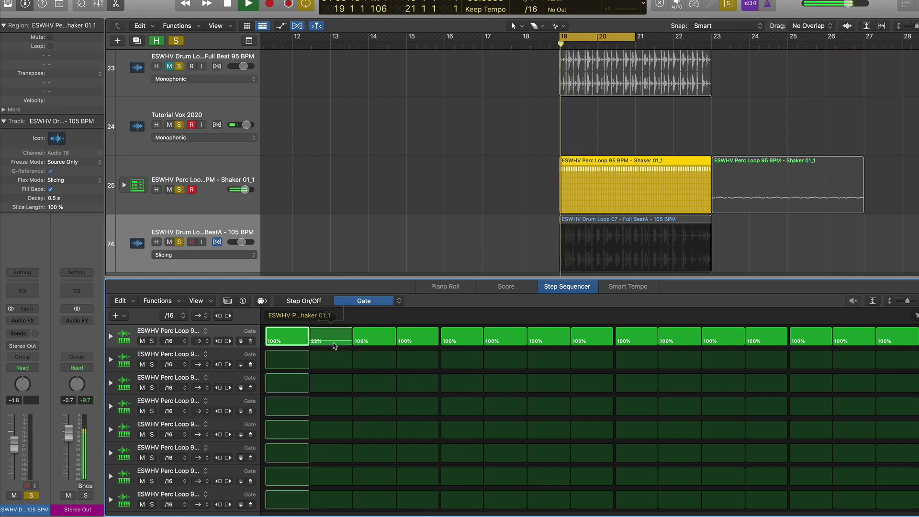
pyautogui.press('space')
# Shorten the gates of steps 8, 11 and 13 in the first shaker row to 29%, 34% and 38% during playback
pyautogui.moveTo(587, 336); pyautogui.dragTo(586, 346)
pyautogui.press('space')
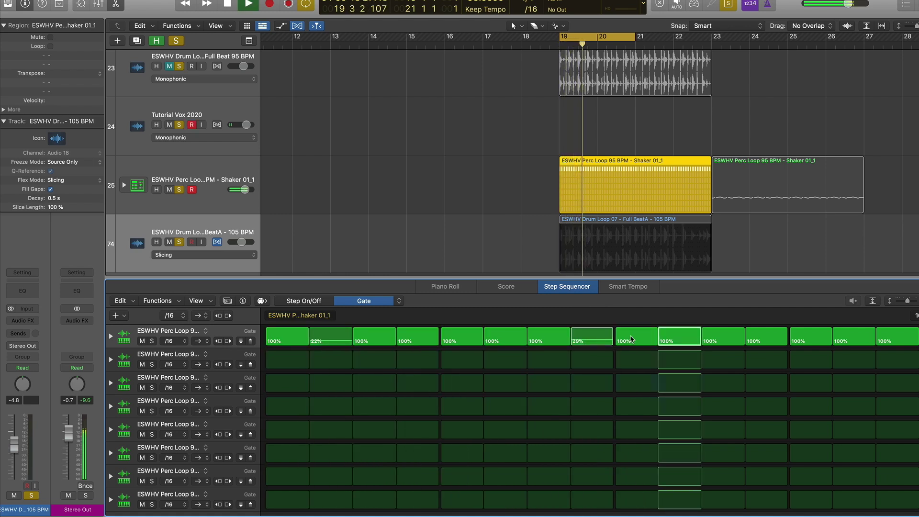
pyautogui.moveTo(724, 335); pyautogui.dragTo(723, 343)
pyautogui.moveTo(803, 334); pyautogui.dragTo(803, 343)
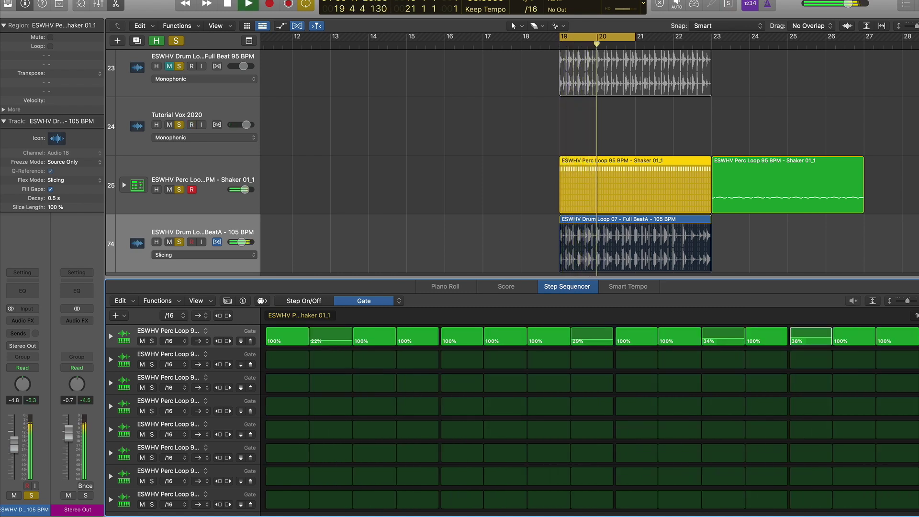
pyautogui.press('space')
# Convert the soloed Shaker 01_1 pattern region to a MIDI region and select all its notes in the Piano Roll
pyautogui.hotkey('ctrl', 's')
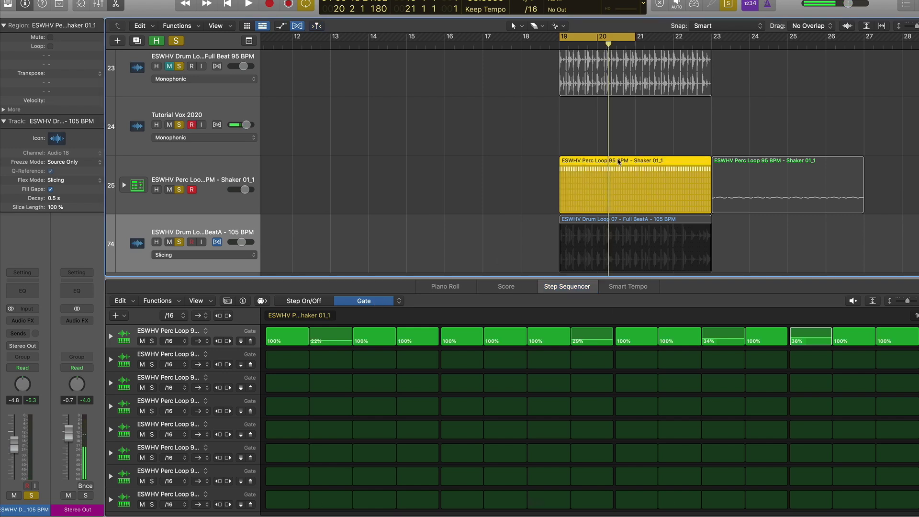
pyautogui.rightClick(633, 163)
pyautogui.click(637, 163)
pyautogui.click(355, 375)
pyautogui.press('super+a')
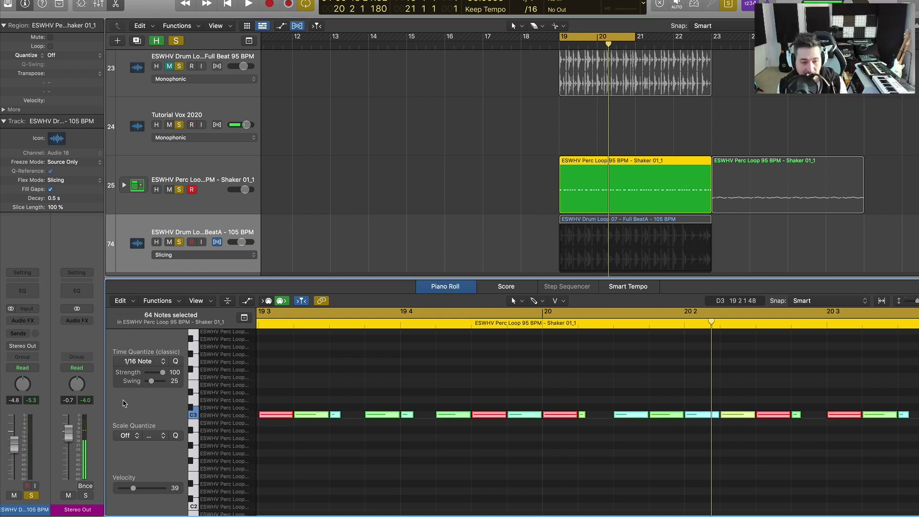
# Set the 1/16 quantize swing of the selected shaker notes to 9 and play the part with the drum loop
pyautogui.moveTo(151, 383); pyautogui.dragTo(149, 382)
pyautogui.press('space')
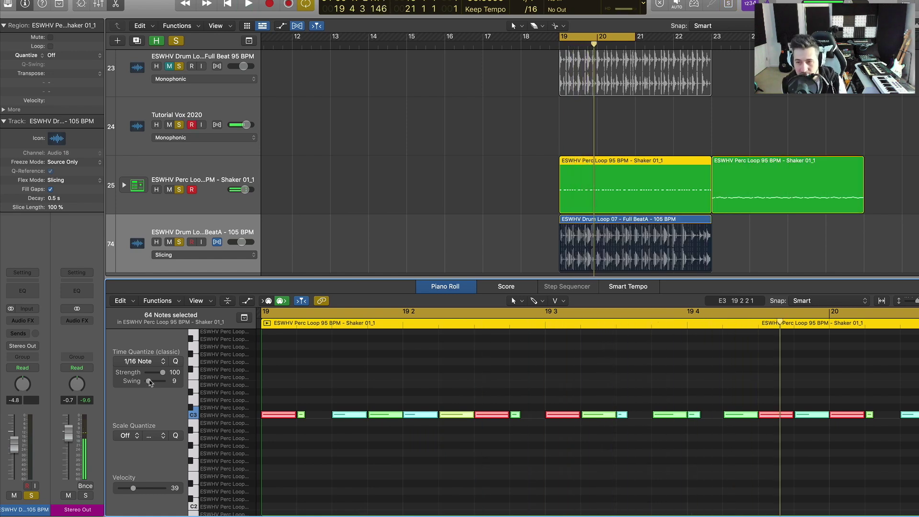
pyautogui.press('space')
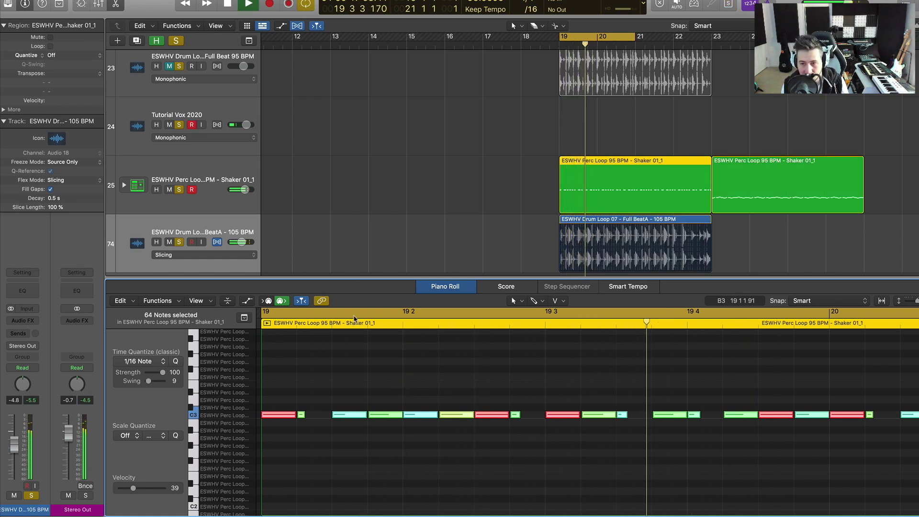
pyautogui.click(491, 195)
pyautogui.click(596, 172)
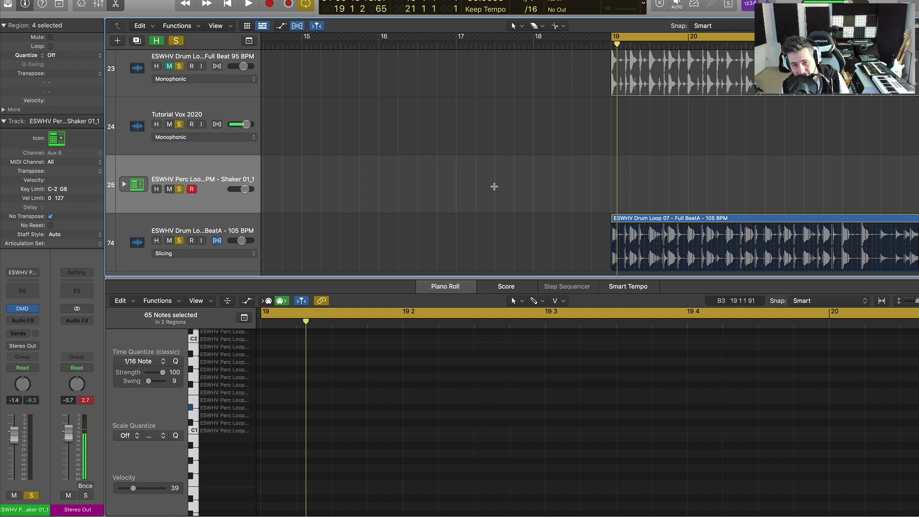
# Play the new shaker MIDI region and quantize the two notes around 19 4 2 to 1/64 Note
pyautogui.press('space')
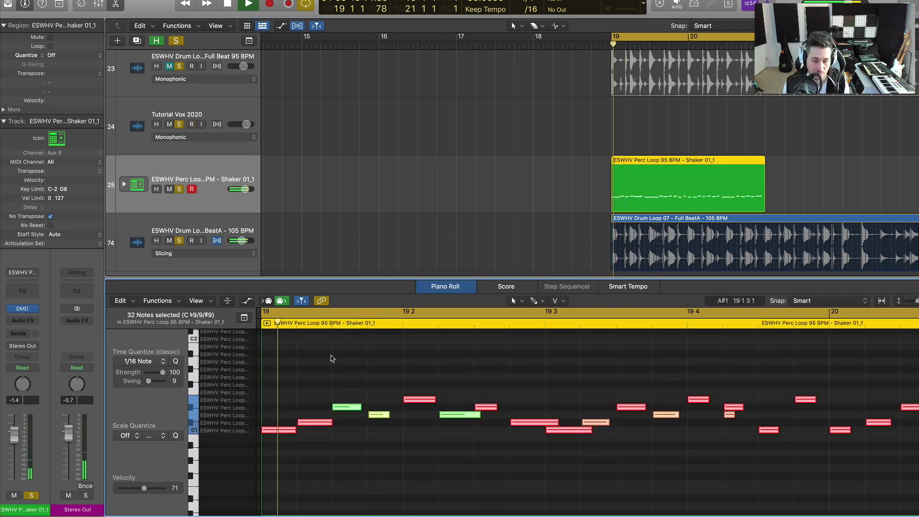
pyautogui.click(731, 458)
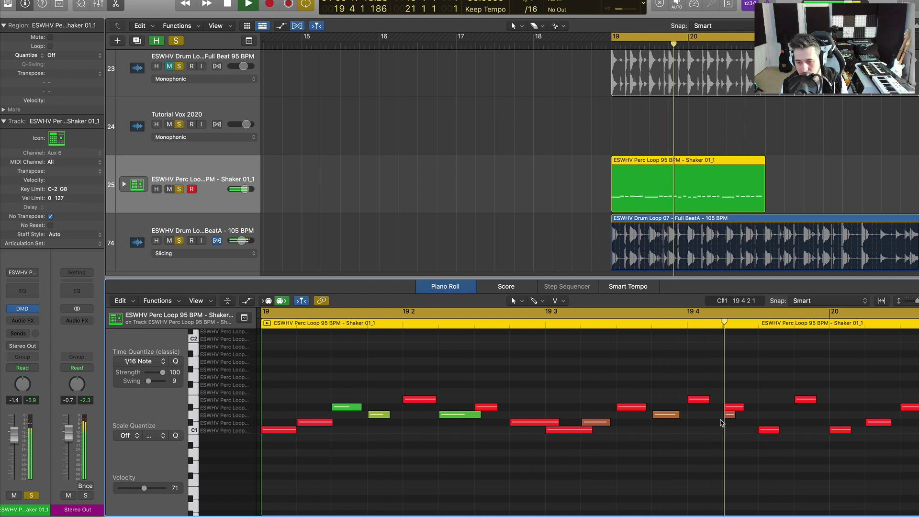
pyautogui.press('space')
pyautogui.moveTo(715, 402); pyautogui.dragTo(742, 422)
pyautogui.moveTo(742, 422); pyautogui.dragTo(743, 423)
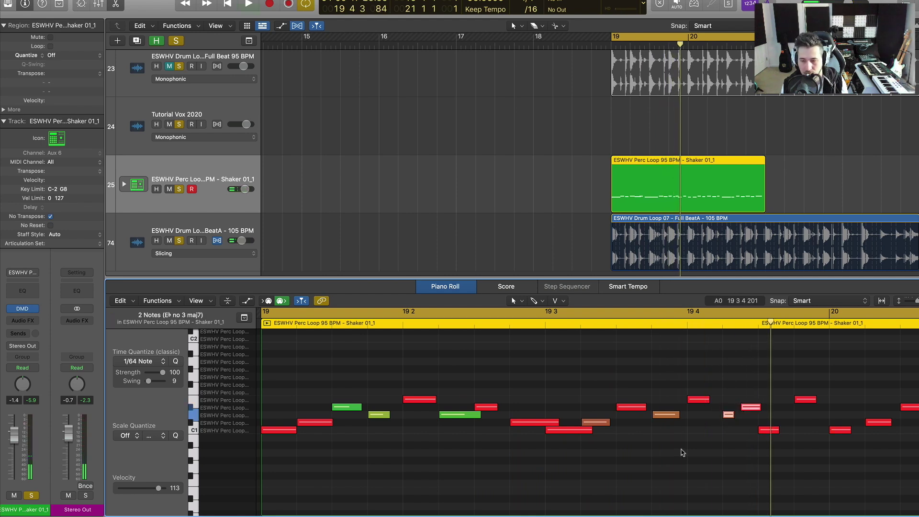
pyautogui.press('space')
pyautogui.click(720, 446)
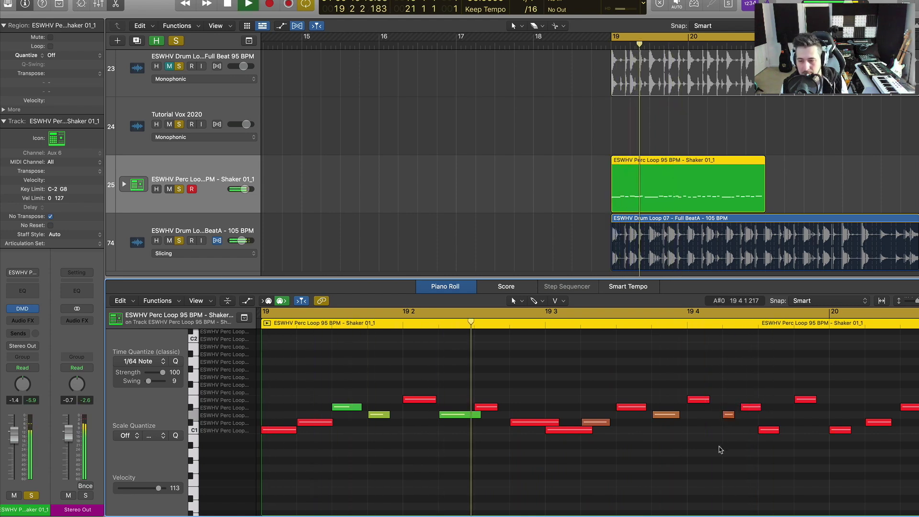
# Shorten the last long note near the end of bar 20 and add a short C#1 note after it
pyautogui.click(837, 430)
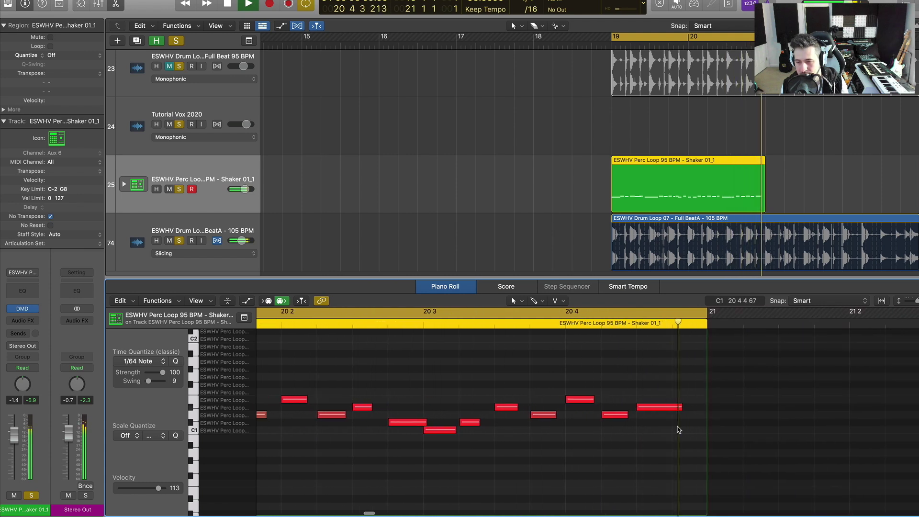
pyautogui.press('space')
pyautogui.moveTo(681, 407); pyautogui.dragTo(673, 407)
pyautogui.moveTo(672, 407); pyautogui.dragTo(664, 407)
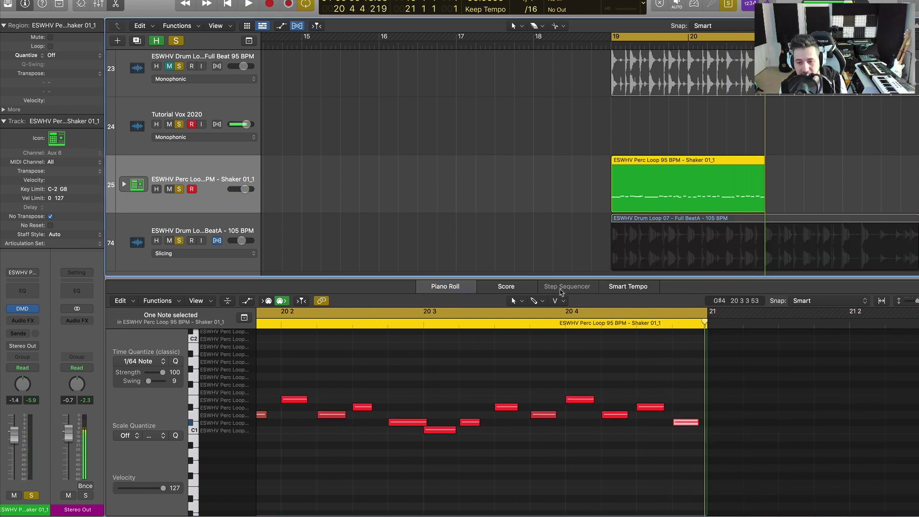
pyautogui.hscroll(-10, 537, 416)
pyautogui.scroll(-4, 560, 412)
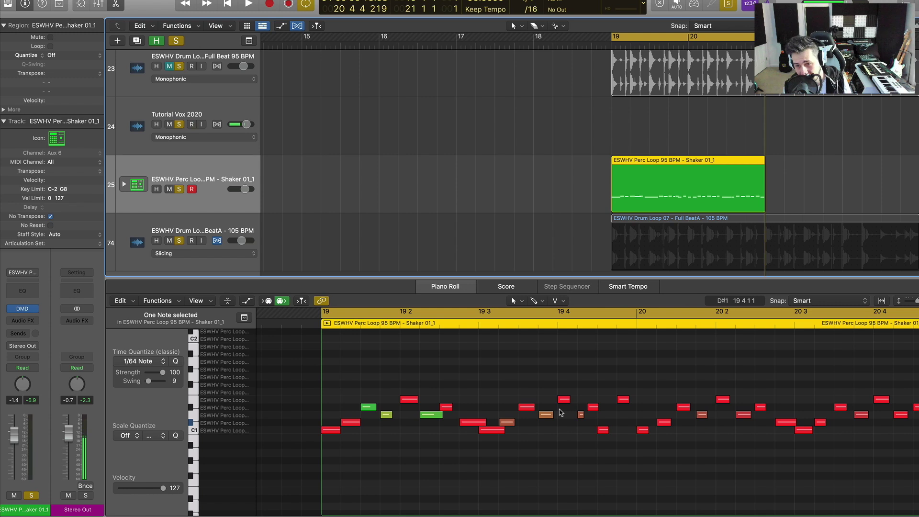
# Play the part and lower the velocities of several notes from 19 1 to 19 3, setting the C#1 note after 19 3 to 87
pyautogui.press('space')
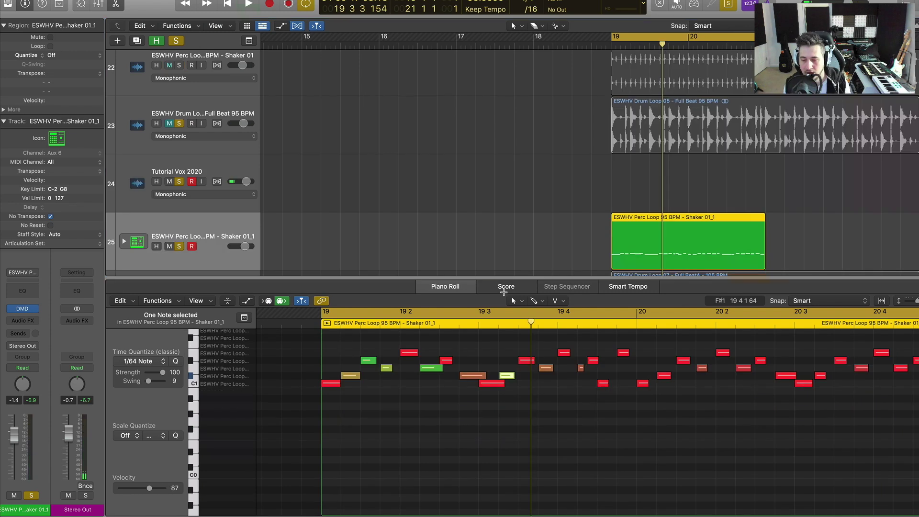
pyautogui.click(502, 292)
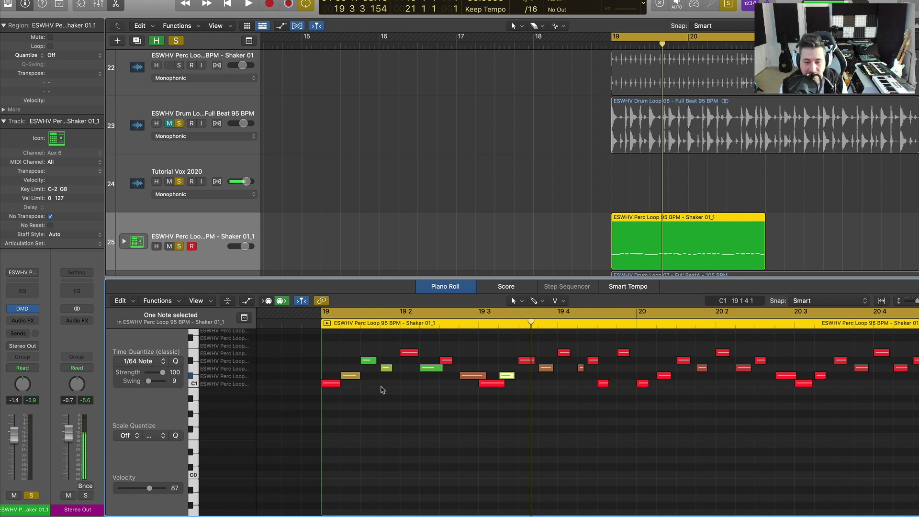
pyautogui.press('t')
pyautogui.press('v')
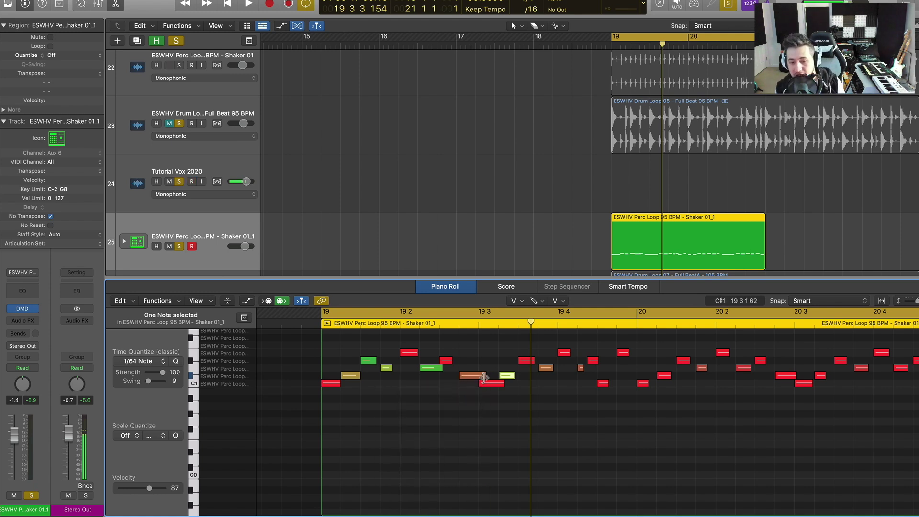
pyautogui.moveTo(494, 387); pyautogui.dragTo(487, 386)
pyautogui.press('space')
pyautogui.press('space')
pyautogui.moveTo(447, 361); pyautogui.dragTo(471, 379)
pyautogui.moveTo(488, 383); pyautogui.dragTo(489, 385)
pyautogui.press('space')
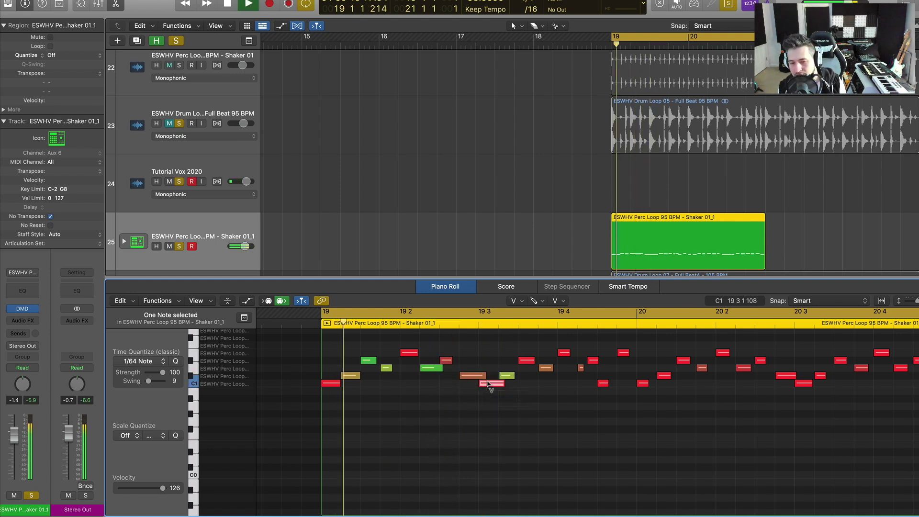
pyautogui.click(488, 384)
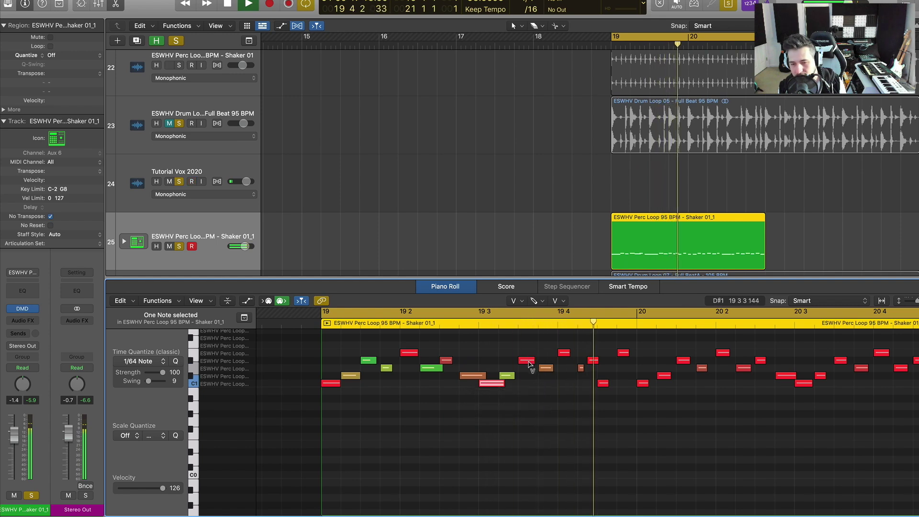
# Lower the velocities of the notes between 19 3 3 and 19 4 3 during playback, setting the short D1 note to 101
pyautogui.press('space')
pyautogui.moveTo(528, 362); pyautogui.dragTo(566, 357)
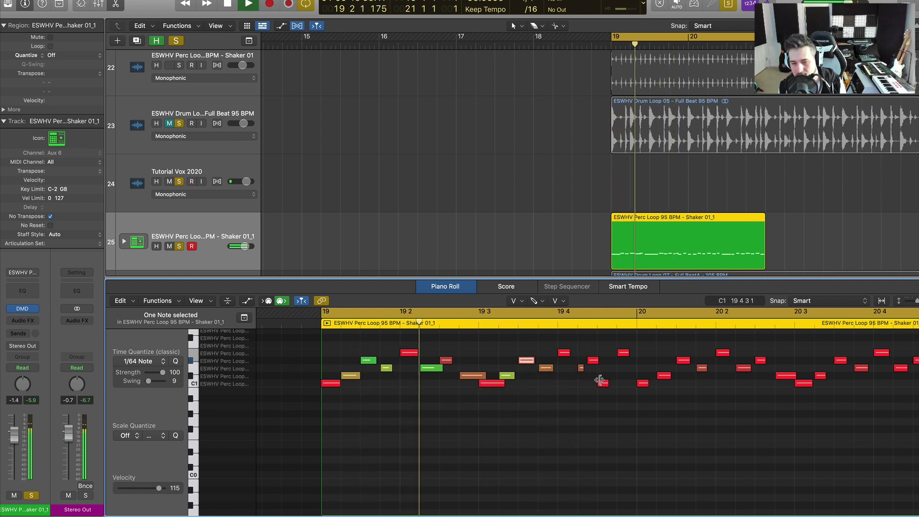
pyautogui.moveTo(603, 383); pyautogui.dragTo(605, 397)
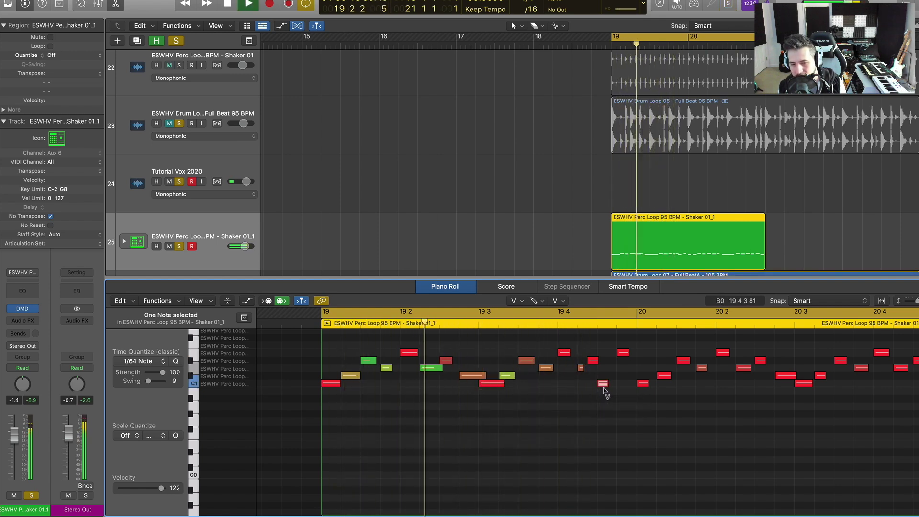
pyautogui.moveTo(564, 354); pyautogui.dragTo(600, 425)
pyautogui.press('space')
pyautogui.moveTo(581, 369); pyautogui.dragTo(581, 391)
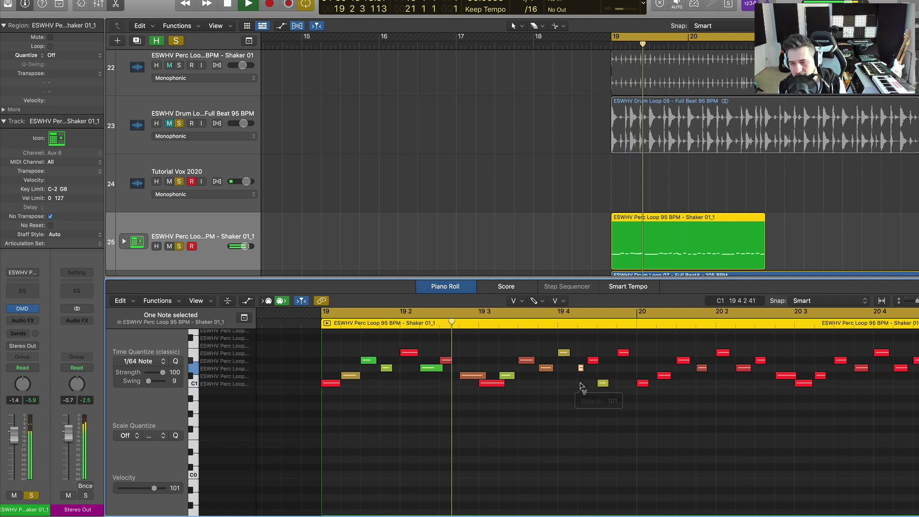
# Lower the velocities of several bar 20 notes, setting the C#1 note after 20 to 86 and the one before 20 3 to 101
pyautogui.moveTo(623, 354); pyautogui.dragTo(623, 351)
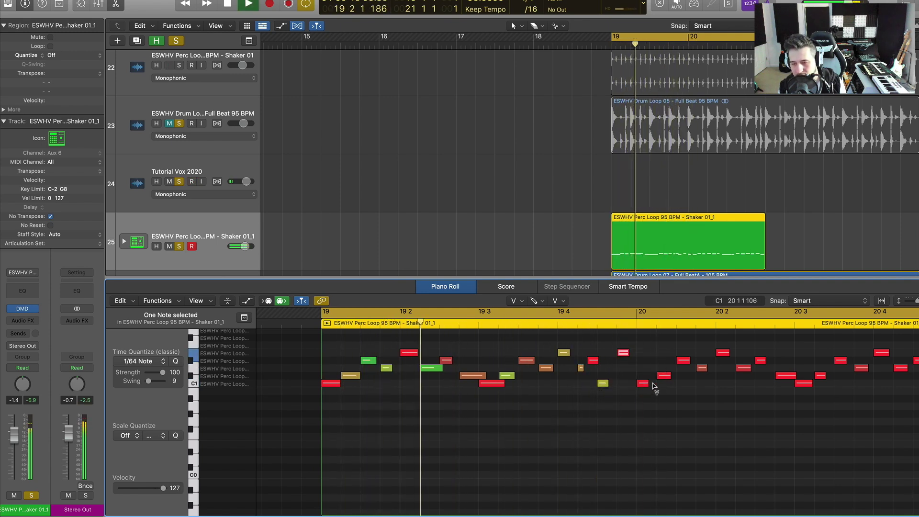
pyautogui.moveTo(664, 376); pyautogui.dragTo(661, 431)
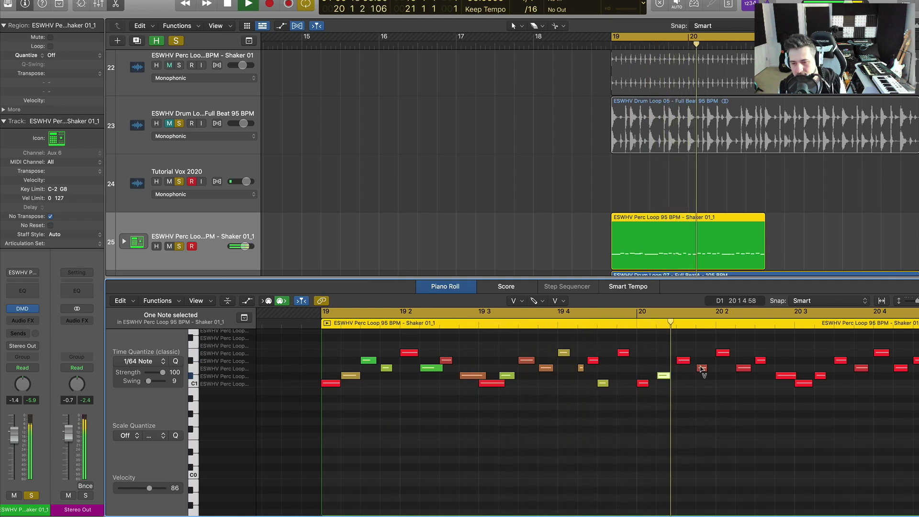
pyautogui.moveTo(702, 368); pyautogui.dragTo(792, 406)
pyautogui.click(722, 354)
pyautogui.press('space')
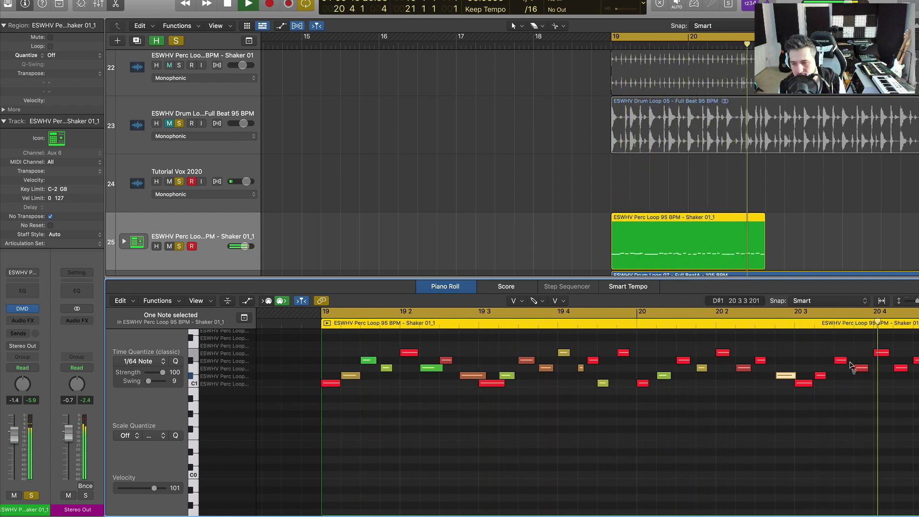
pyautogui.moveTo(861, 368); pyautogui.dragTo(866, 436)
pyautogui.moveTo(902, 368); pyautogui.dragTo(901, 426)
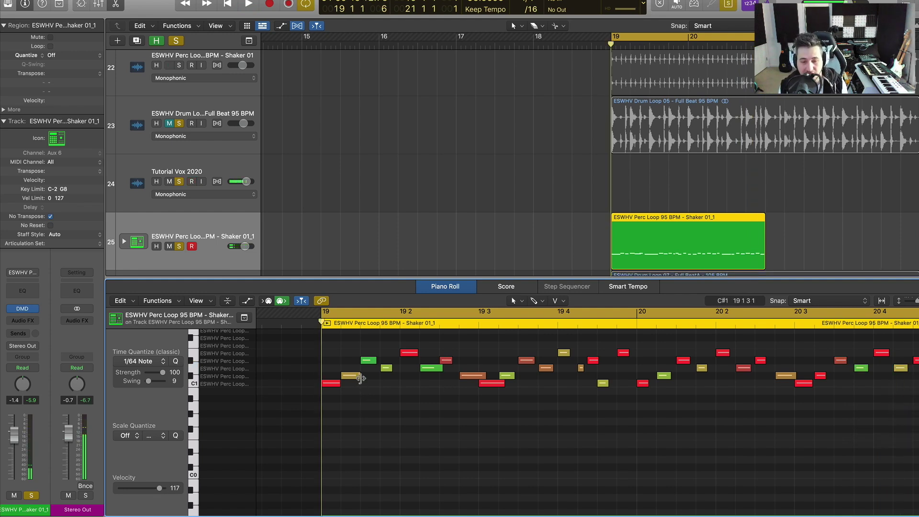
# Lengthen selected C#1, D1 and D#1 notes across bars 19 and 20 so they overlap following notes, and play the part
pyautogui.moveTo(362, 378); pyautogui.dragTo(370, 378)
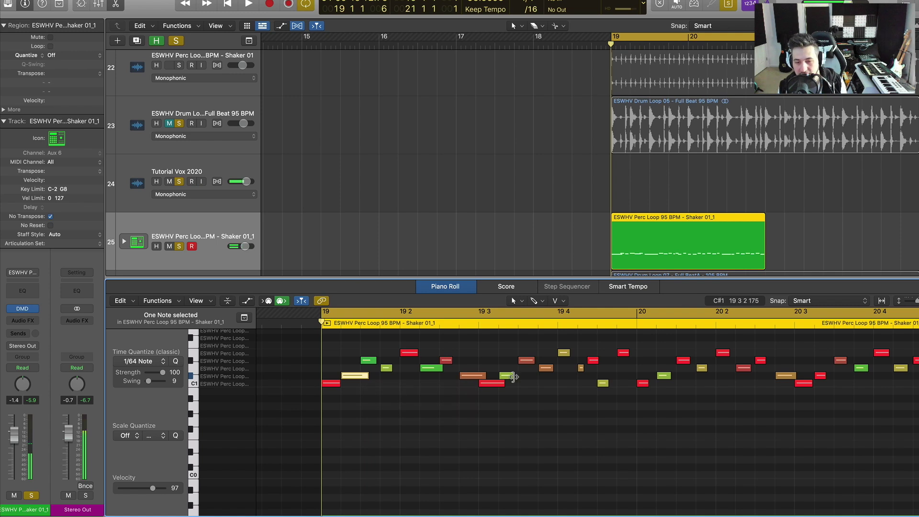
pyautogui.moveTo(515, 378); pyautogui.dragTo(530, 378)
pyautogui.moveTo(583, 368); pyautogui.dragTo(596, 373)
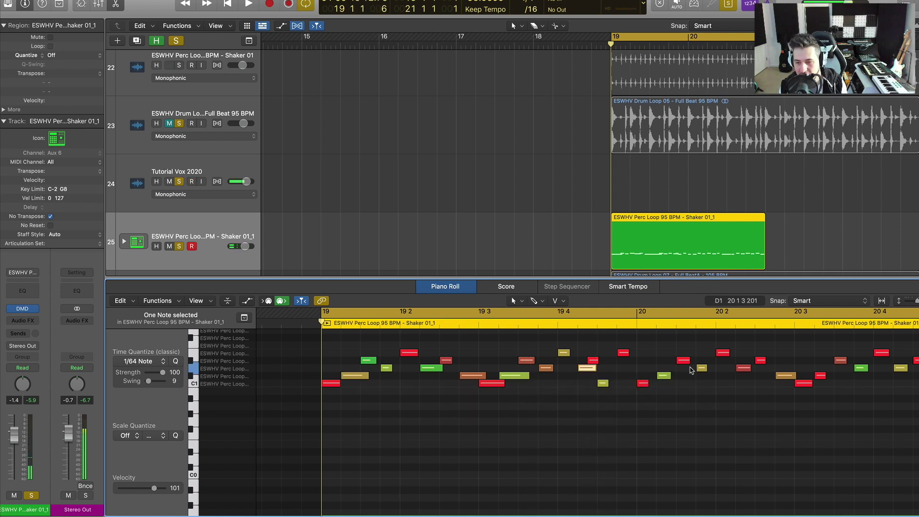
pyautogui.moveTo(690, 361); pyautogui.dragTo(701, 360)
pyautogui.press('space')
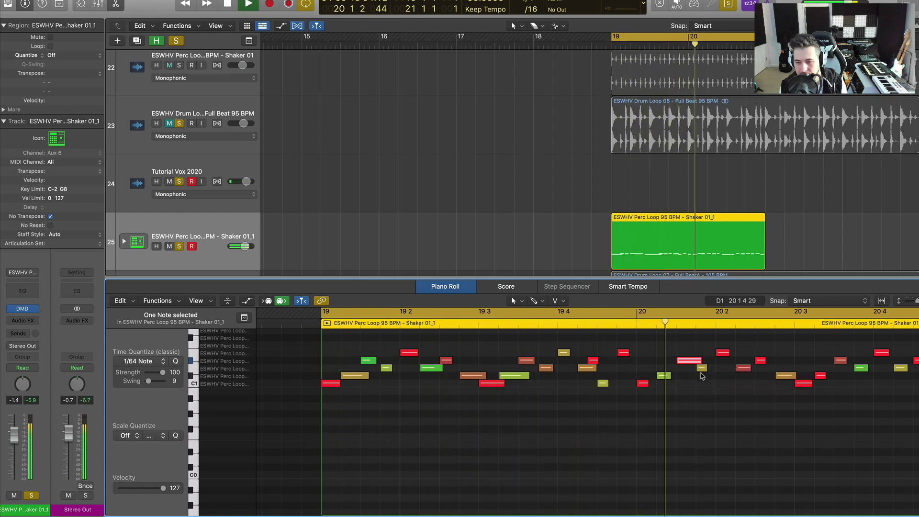
pyautogui.moveTo(826, 376); pyautogui.dragTo(844, 378)
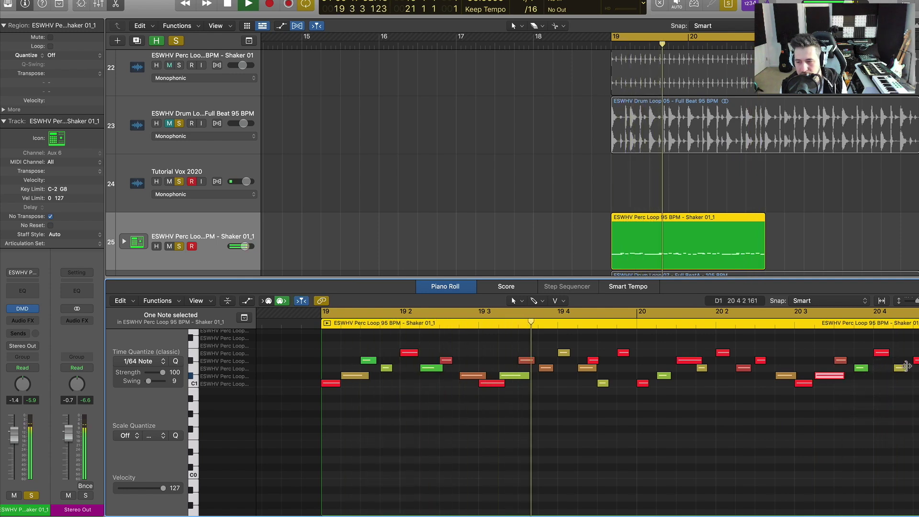
pyautogui.moveTo(908, 367); pyautogui.dragTo(917, 367)
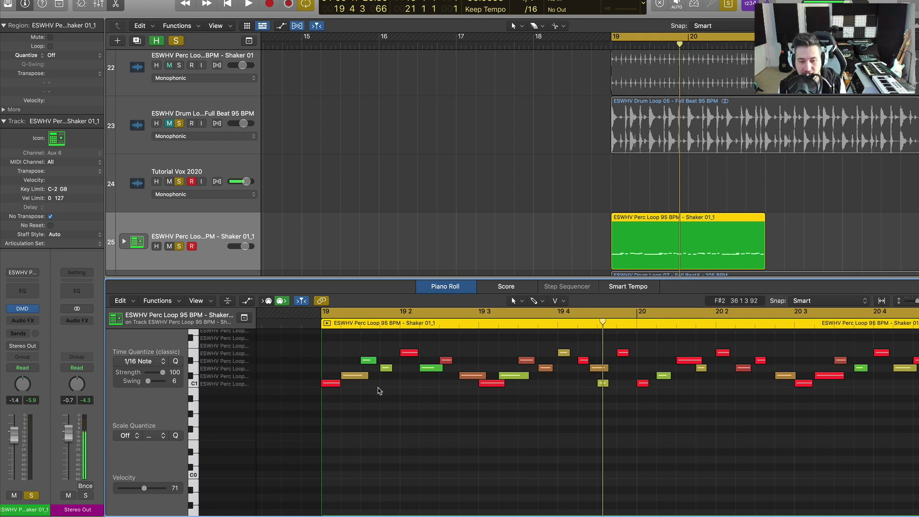
# Select the overlapping D#1, D1 and C#1 notes in bar 20 and set their 1/16 Note quantize swing to 46 while playing
pyautogui.moveTo(383, 395); pyautogui.dragTo(362, 360)
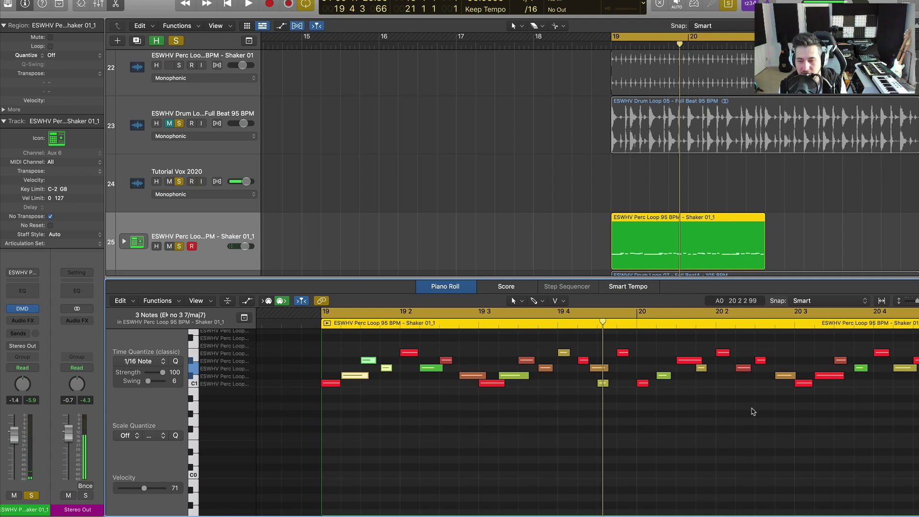
pyautogui.moveTo(758, 405); pyautogui.dragTo(741, 367)
pyautogui.moveTo(839, 396); pyautogui.dragTo(820, 375)
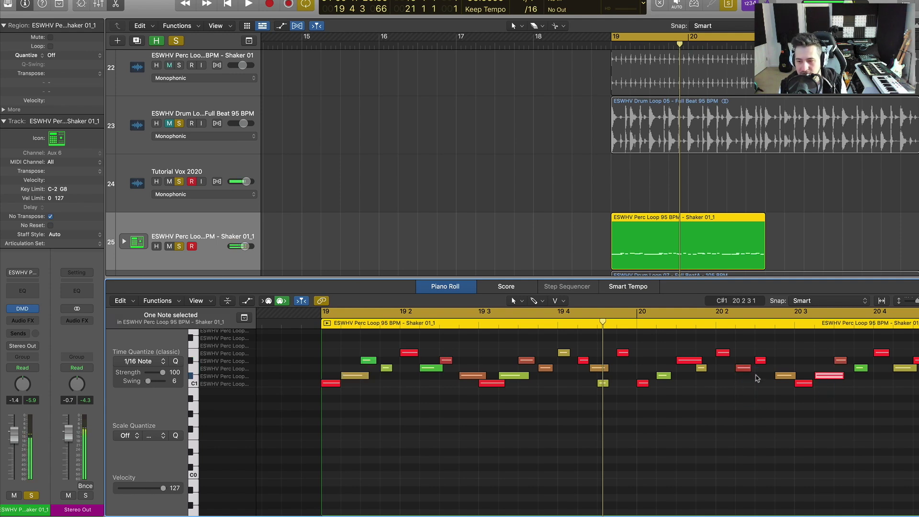
pyautogui.keyDown('shift'); pyautogui.click(743, 368); pyautogui.keyUp('shift')
pyautogui.keyDown('shift'); pyautogui.click(690, 361); pyautogui.keyUp('shift')
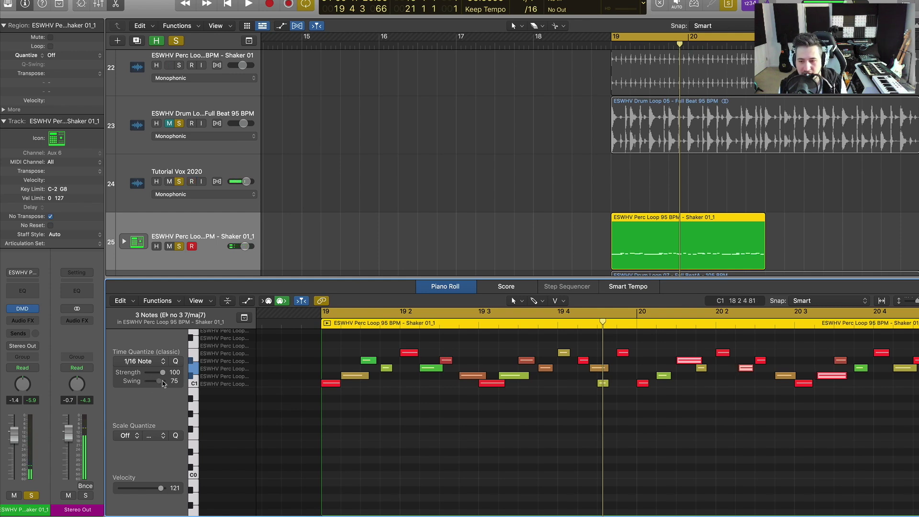
pyautogui.moveTo(160, 386); pyautogui.dragTo(158, 386)
pyautogui.press('space')
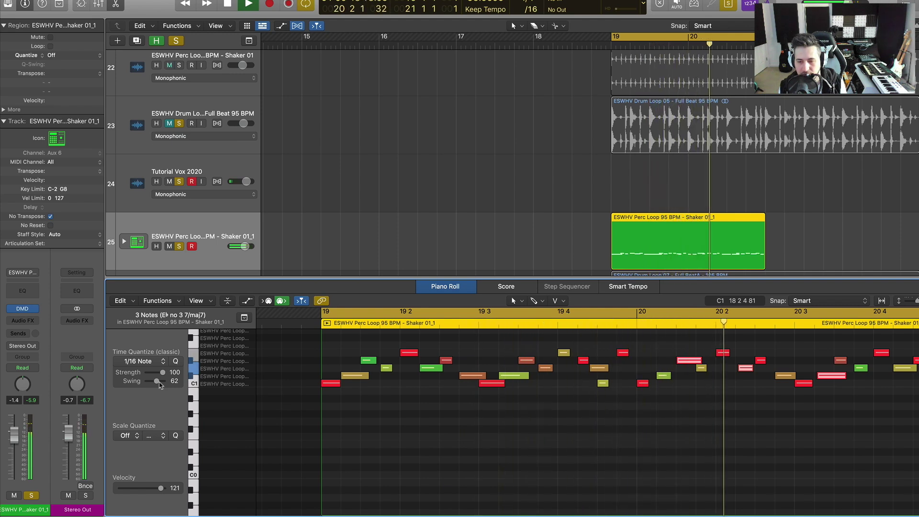
pyautogui.moveTo(160, 385); pyautogui.dragTo(157, 386)
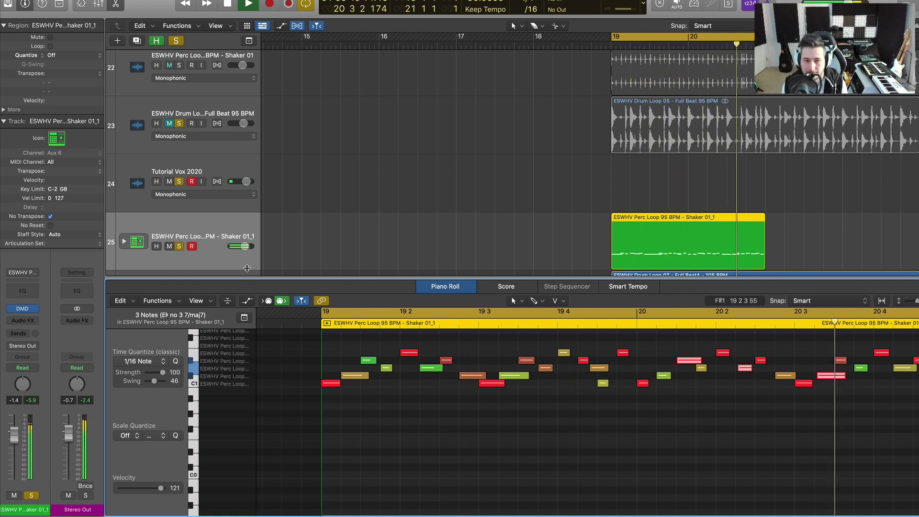
# Lower the shaker track's volume to -2.7 and close the Piano Roll, enlarging the shaker and drum regions in the arrangement
pyautogui.click(245, 247)
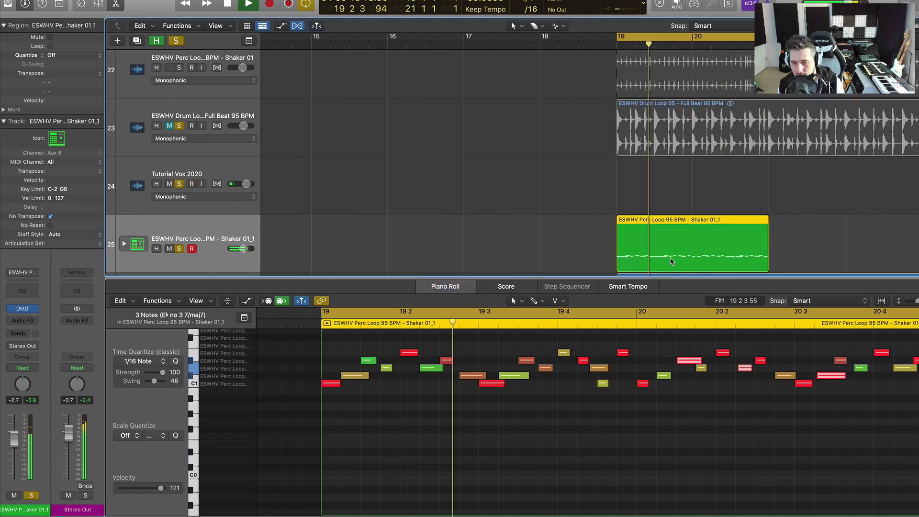
pyautogui.press('x')
pyautogui.press('x')
pyautogui.scroll(5, 591, 253)
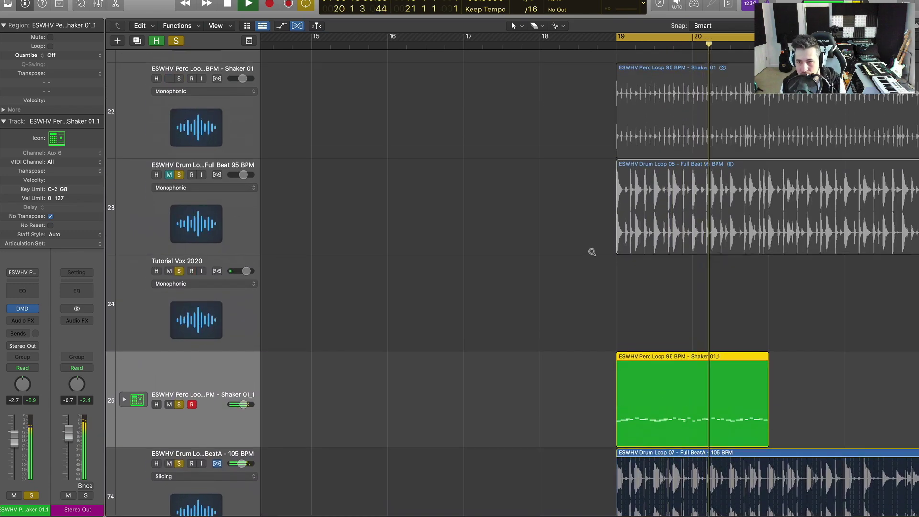
pyautogui.hscroll(3, 591, 254)
pyautogui.scroll(-3, 591, 254)
pyautogui.hscroll(3, 591, 254)
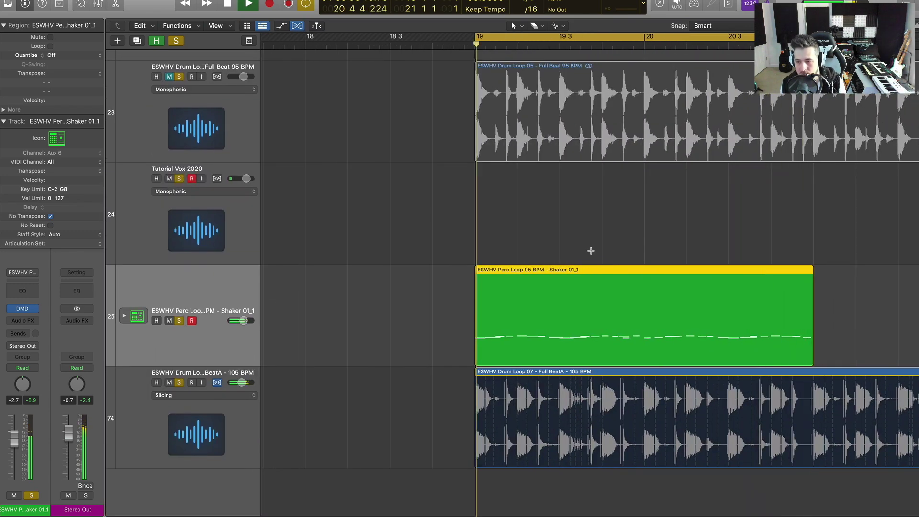